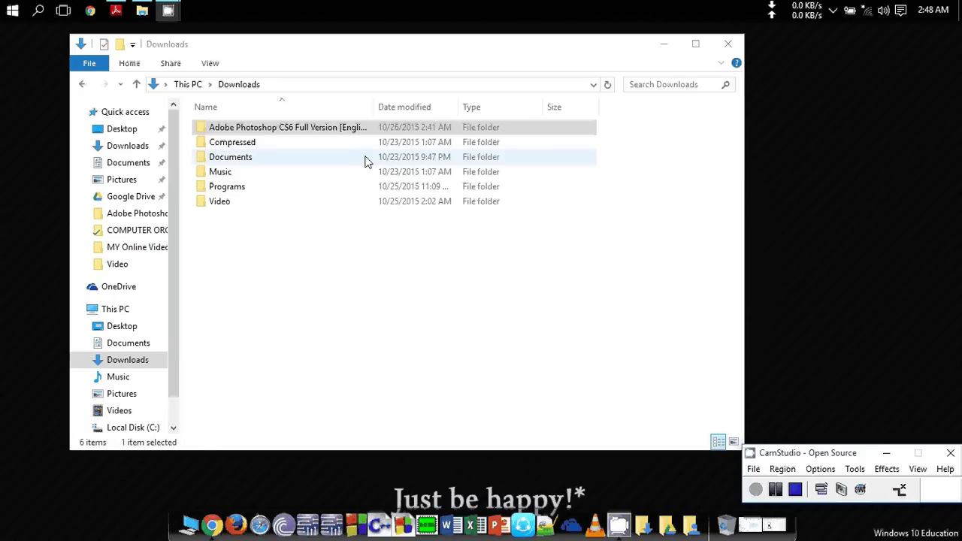
Open Full Version > Adobe Photoshop CS6 and run Set-up to reach the Welcome screen
click(316, 132)
double_click(316, 133)
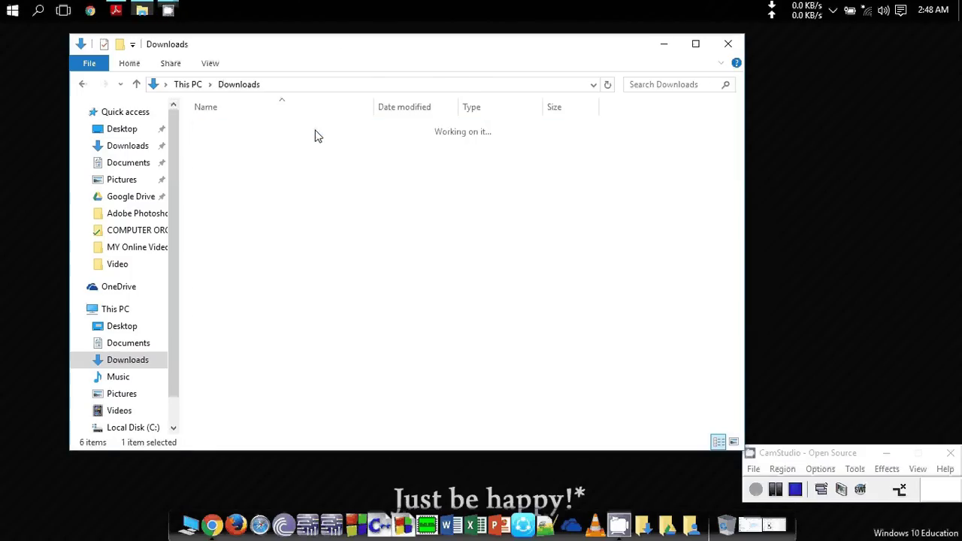
double_click(262, 144)
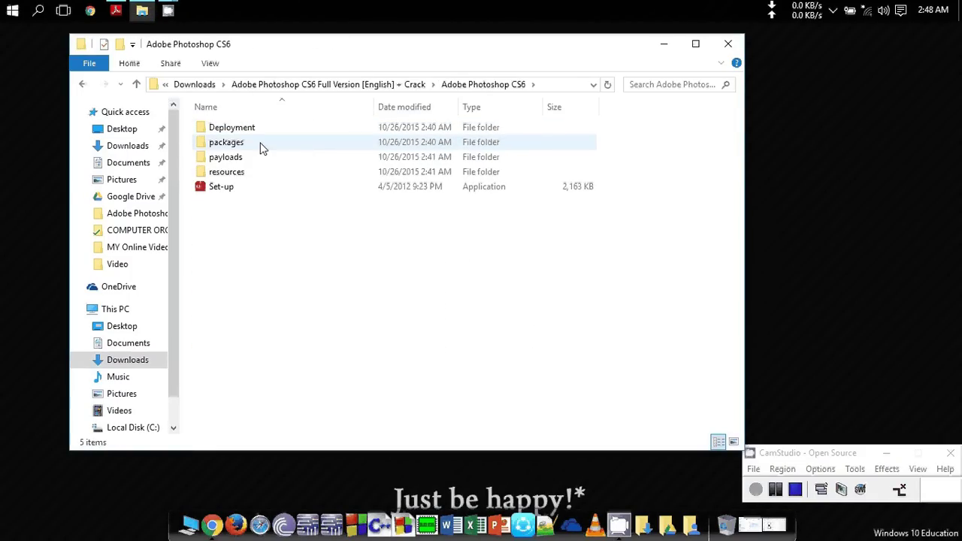
mouse_move(221, 187)
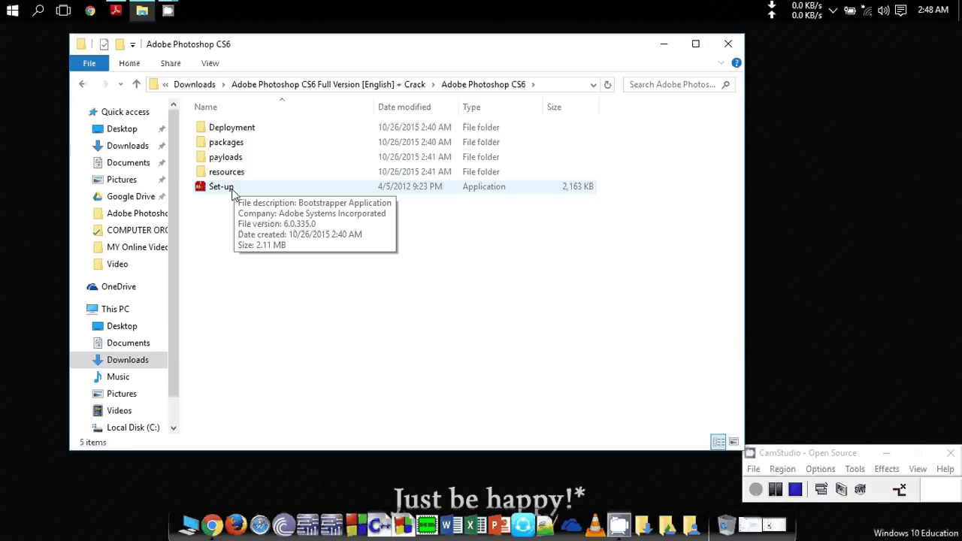
double_click(232, 193)
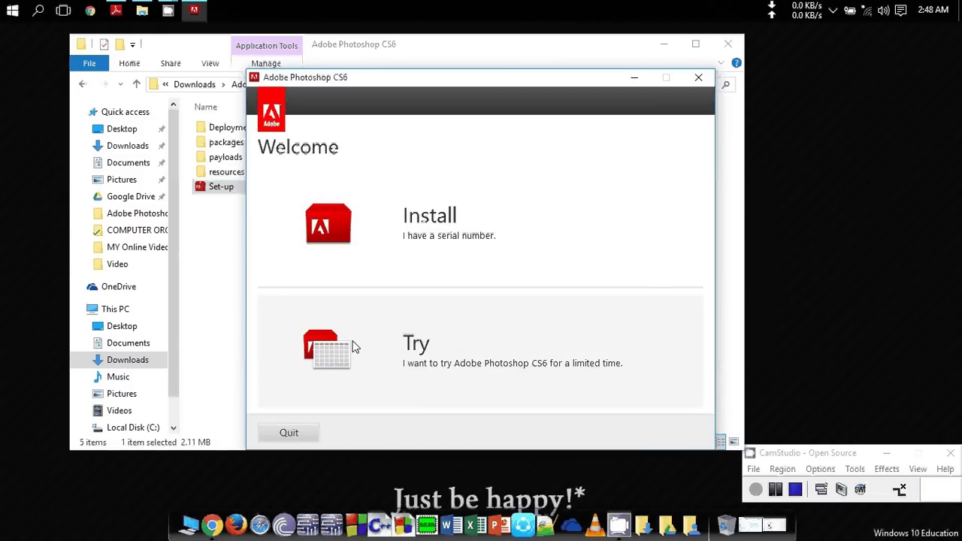
Choose Try, accept the license, switch to another English language, and install only 64-bit Photoshop
click(354, 347)
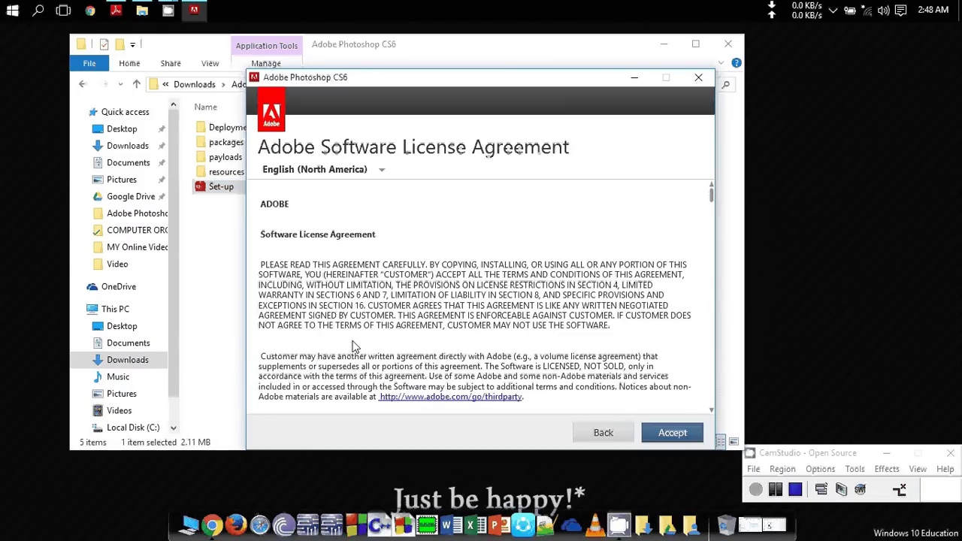
click(657, 433)
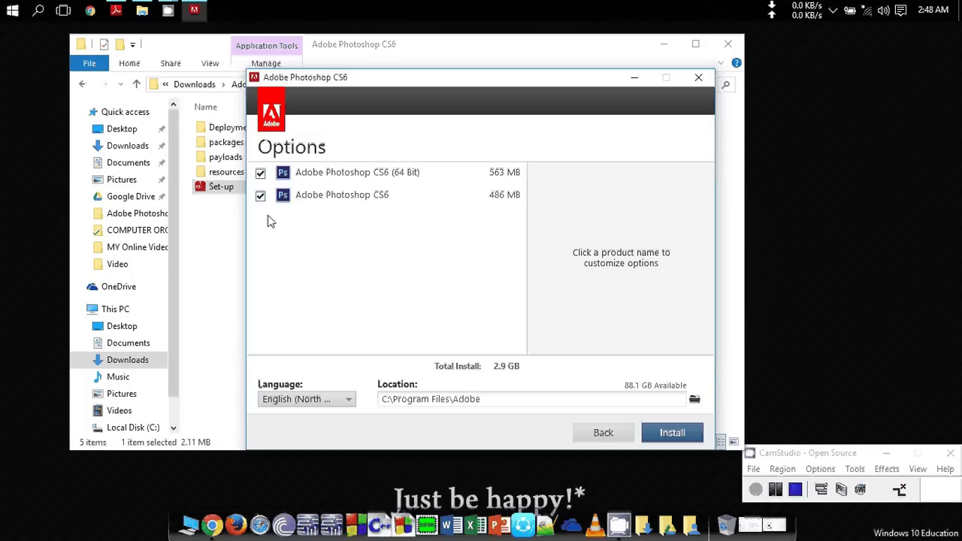
click(298, 399)
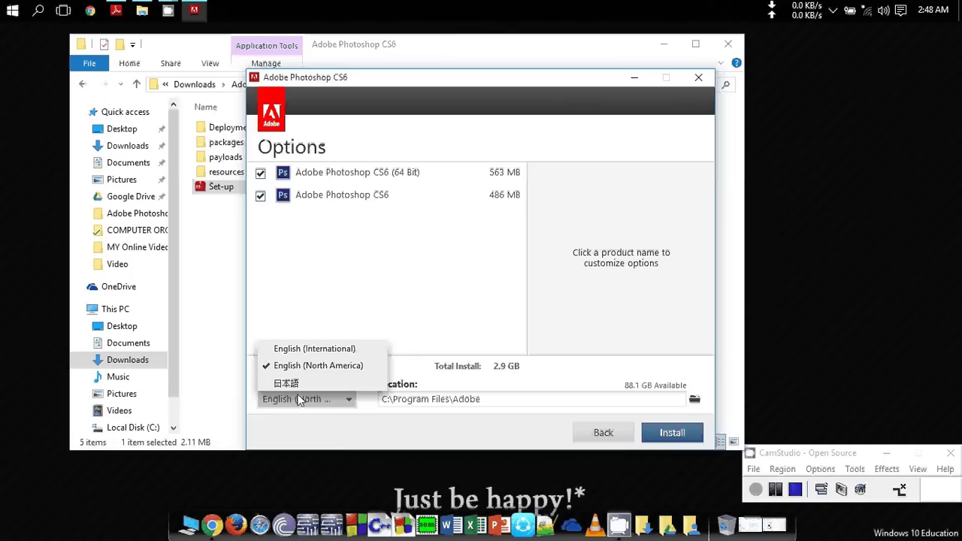
click(304, 351)
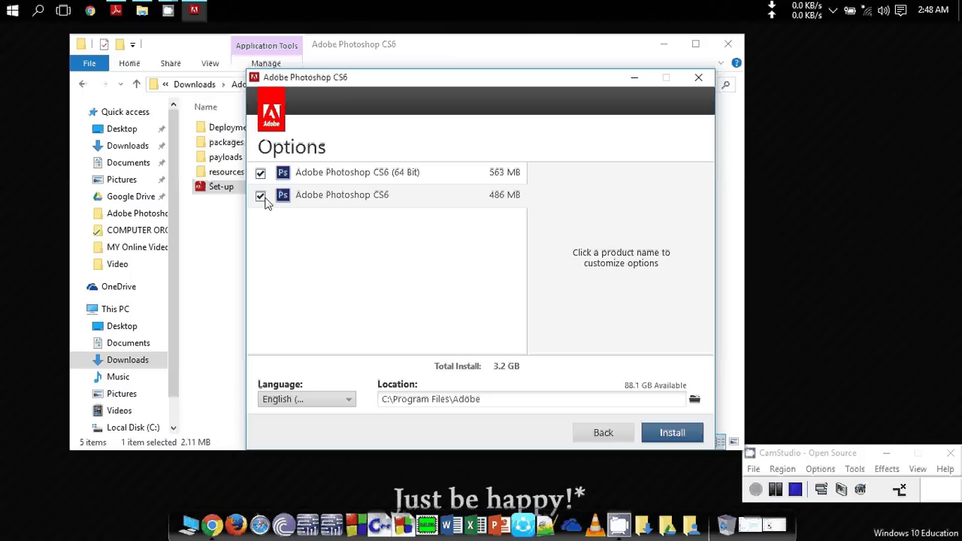
click(261, 197)
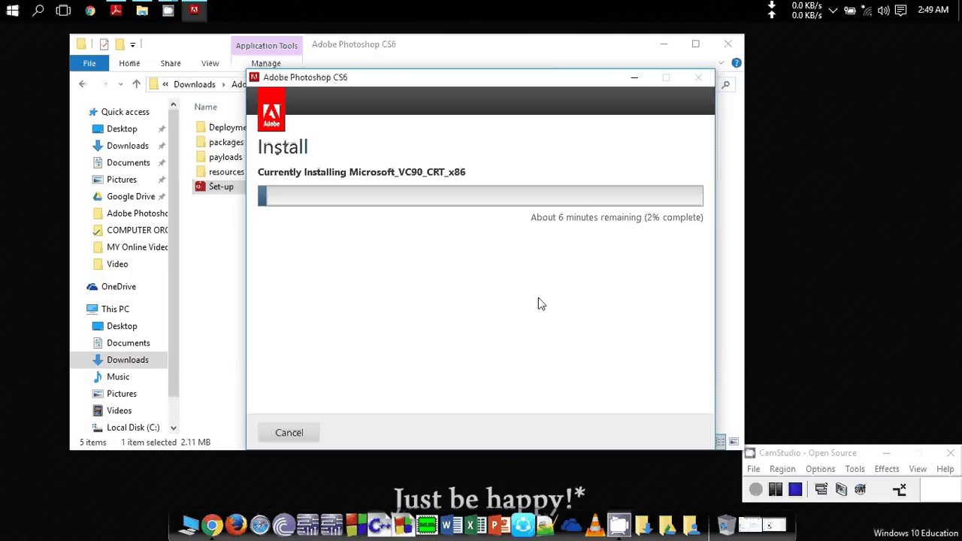
Wait for the installer progress to reach the Installation Complete screen
click(775, 489)
click(756, 490)
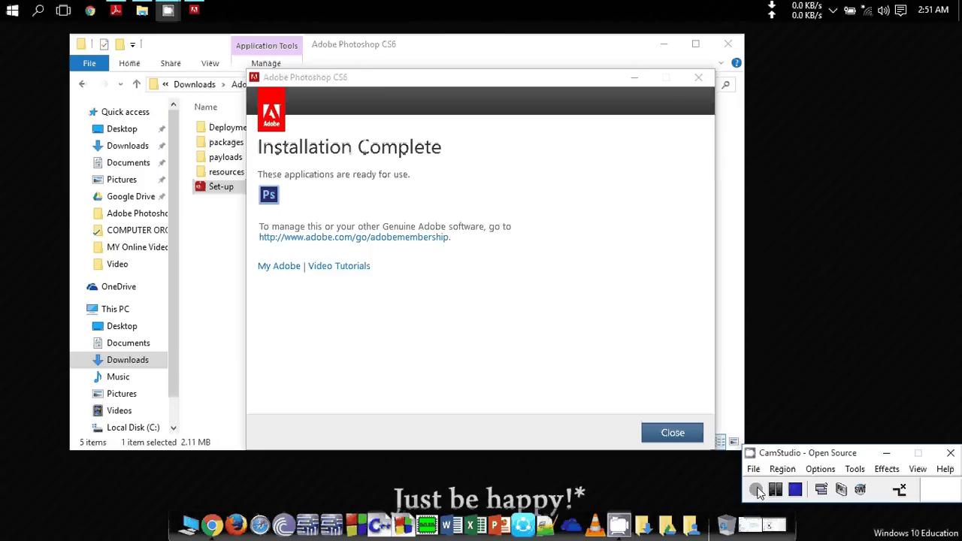
Close the installer and open the [Crack] Photoshop CS6 amtlib.dll > Crack Photoshop CS6 folder
click(672, 434)
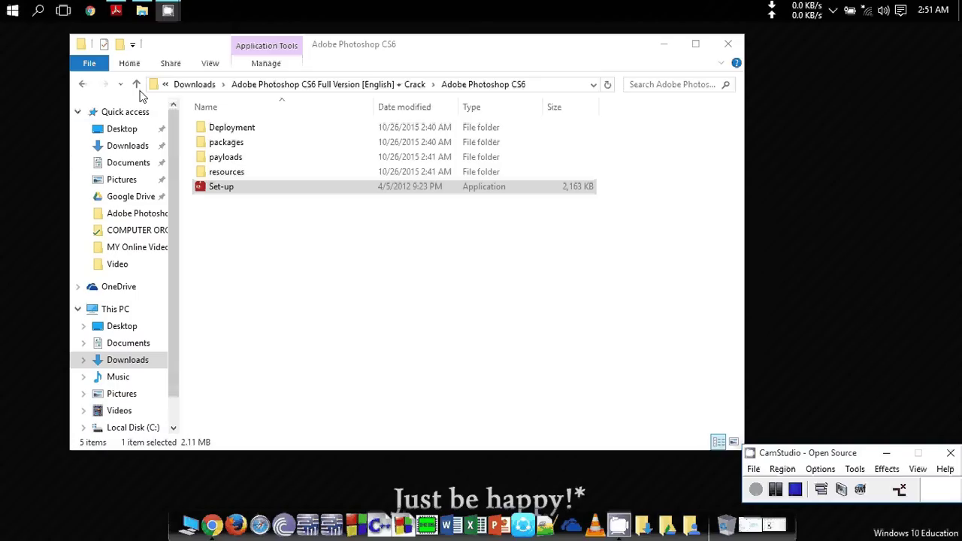
click(136, 84)
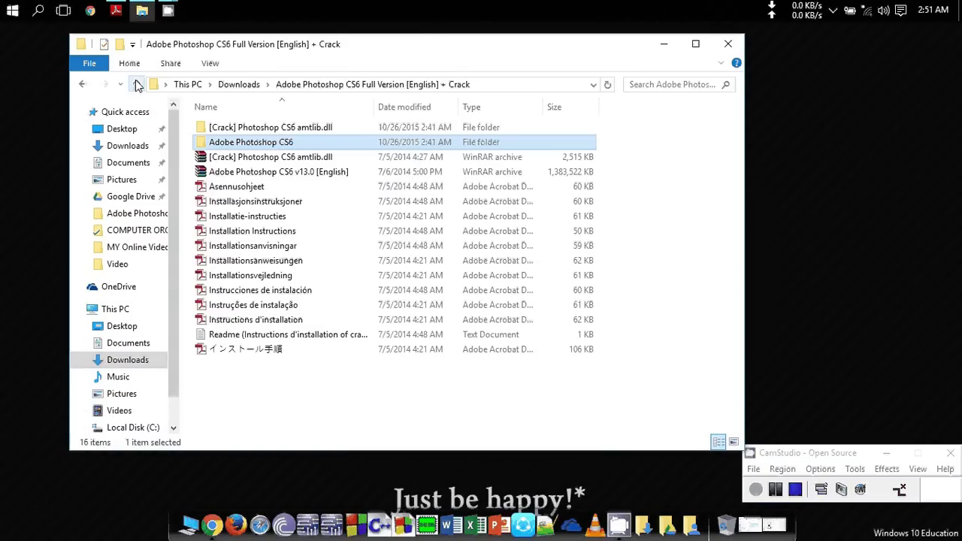
double_click(242, 128)
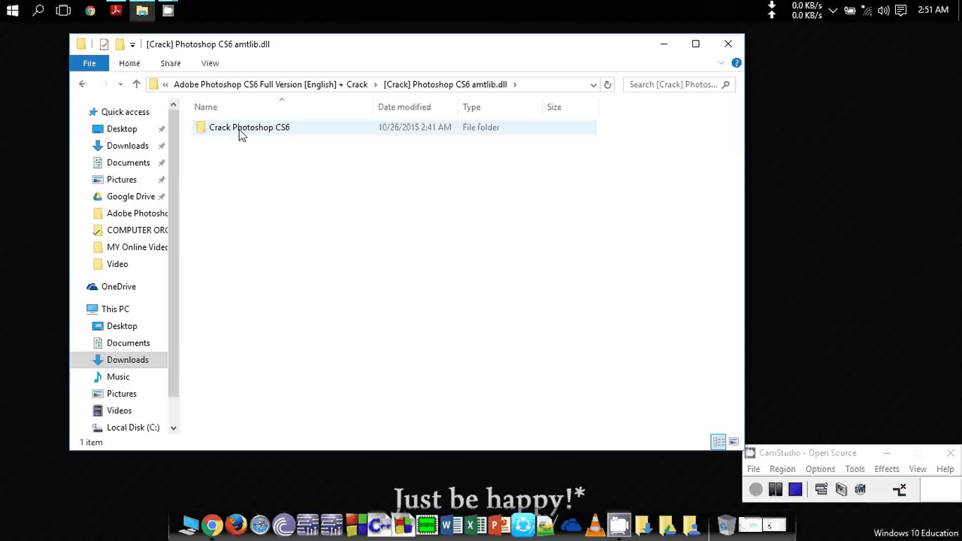
double_click(240, 133)
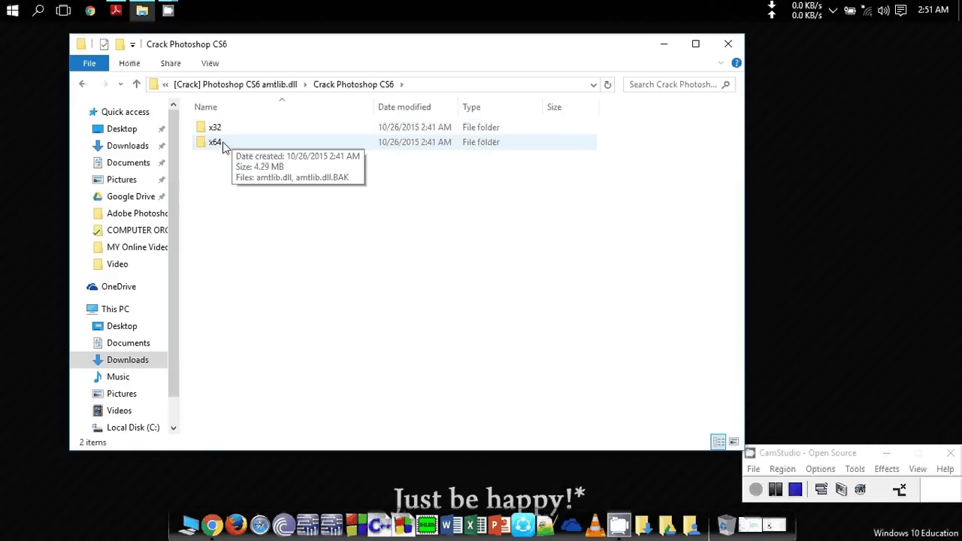
Check the x32 folder, then copy both amtlib files from the x64 folder
double_click(215, 129)
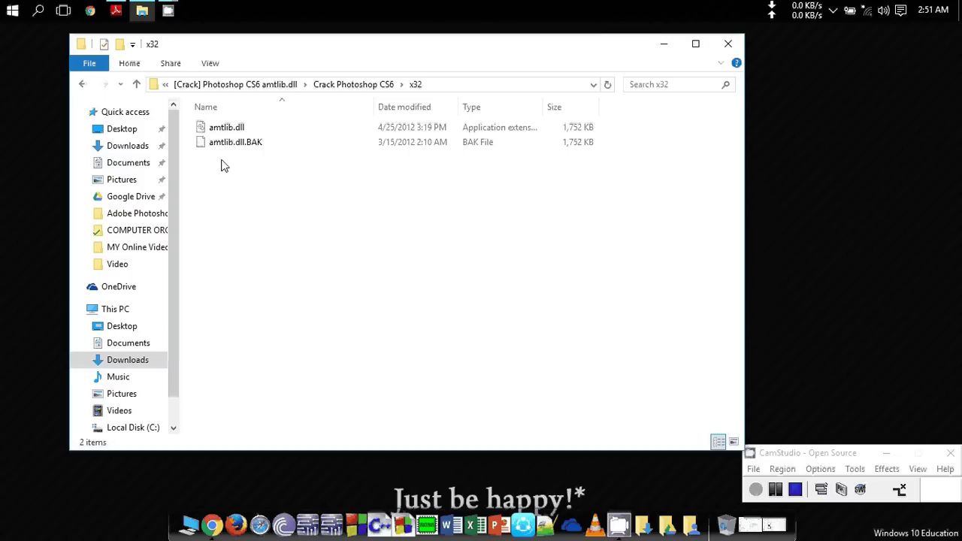
key(BackSpace)
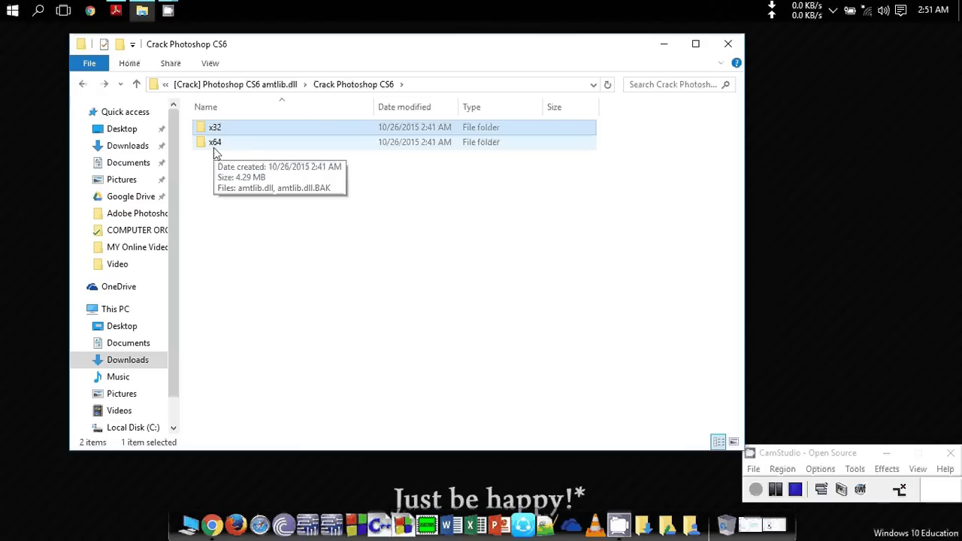
double_click(214, 147)
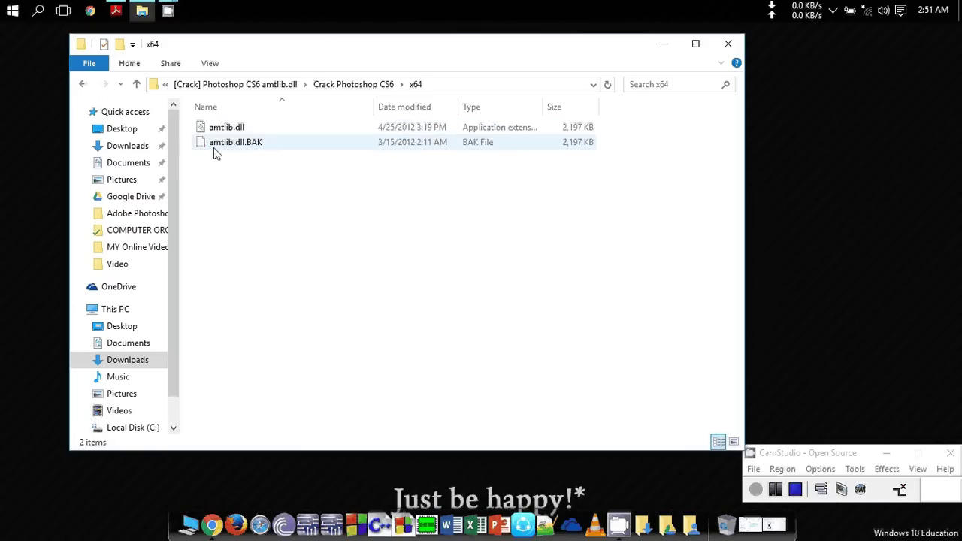
drag(213, 165, 230, 133)
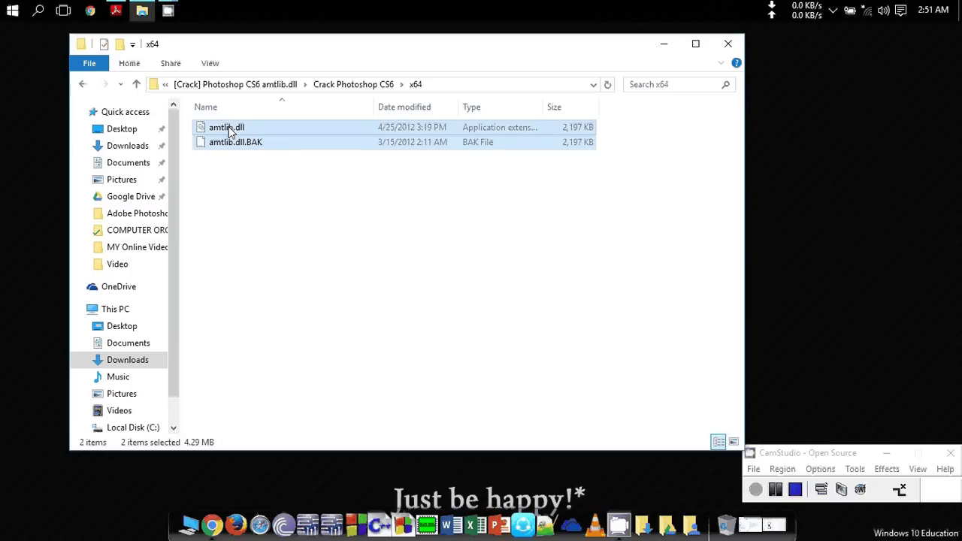
right_click(228, 128)
click(277, 293)
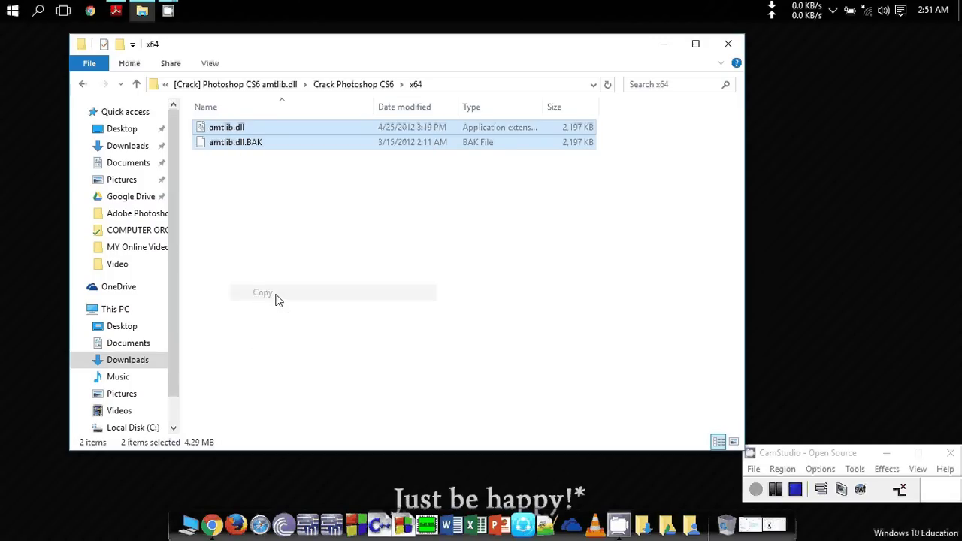
Navigate to C: > Program Files > Adobe > Adobe Photoshop CS6 (64 Bit)
click(133, 309)
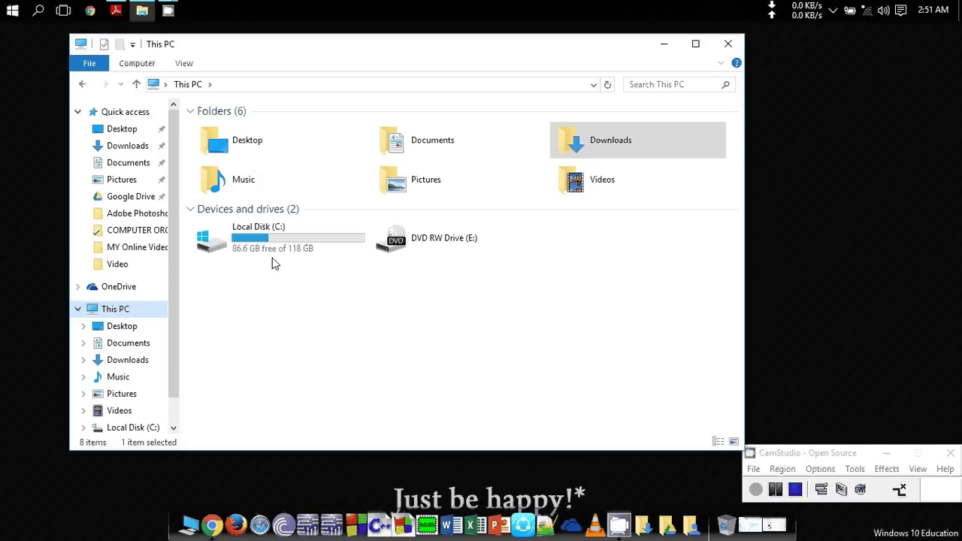
double_click(271, 248)
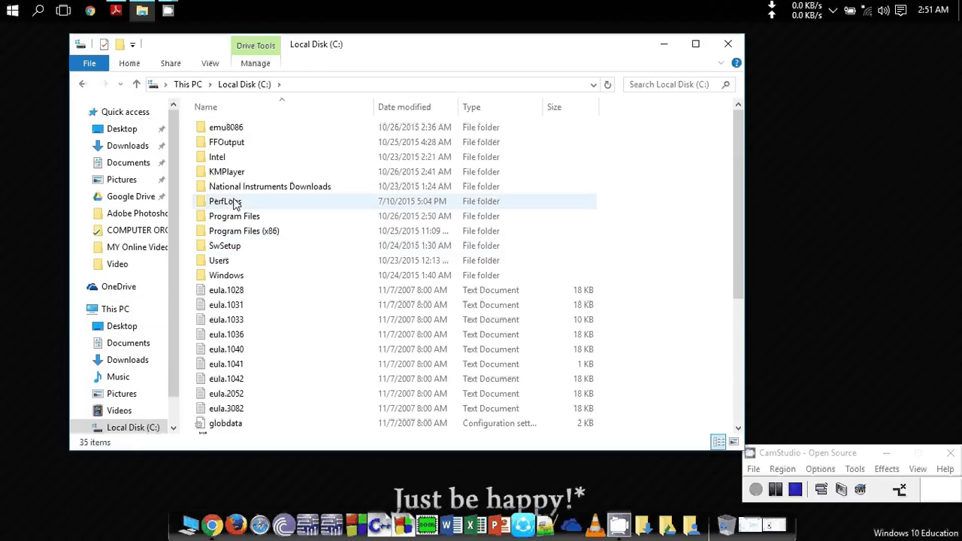
double_click(238, 217)
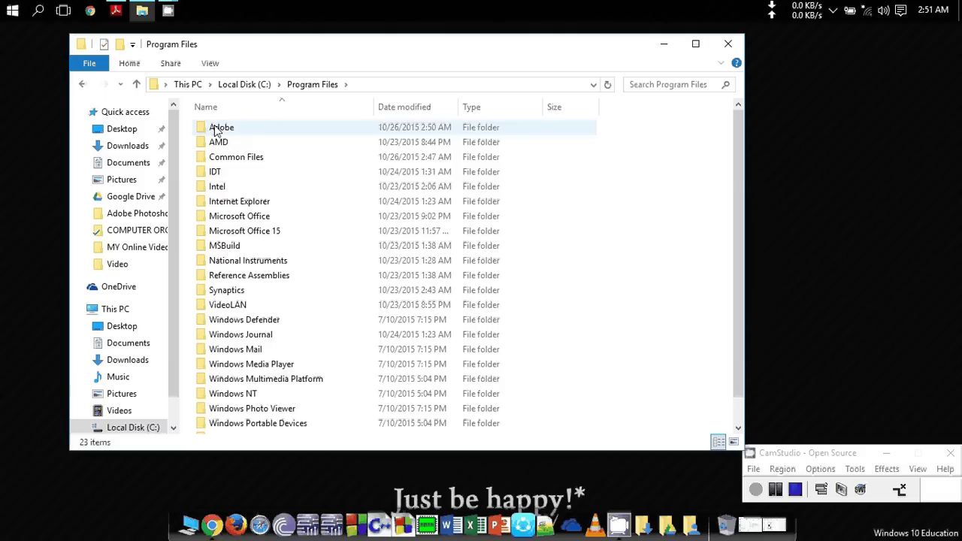
double_click(218, 130)
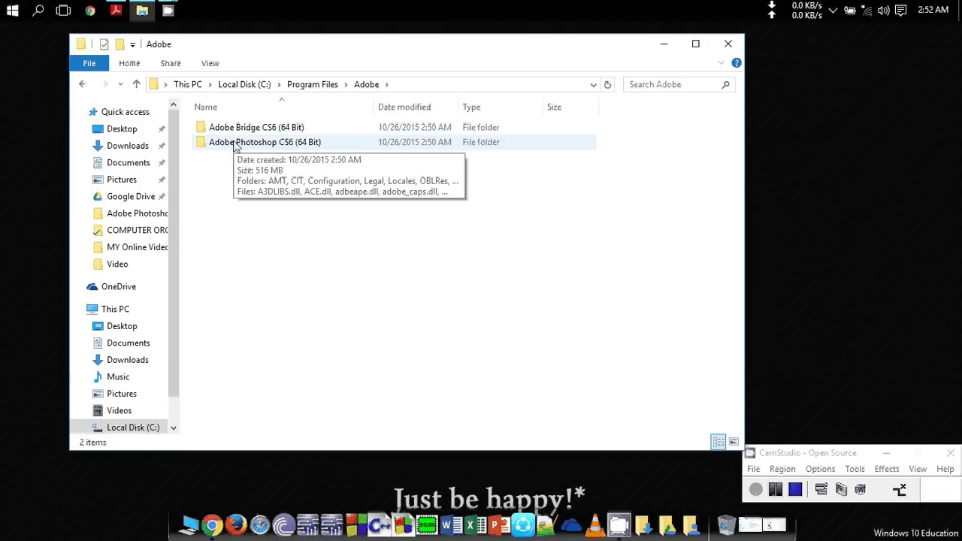
click(234, 146)
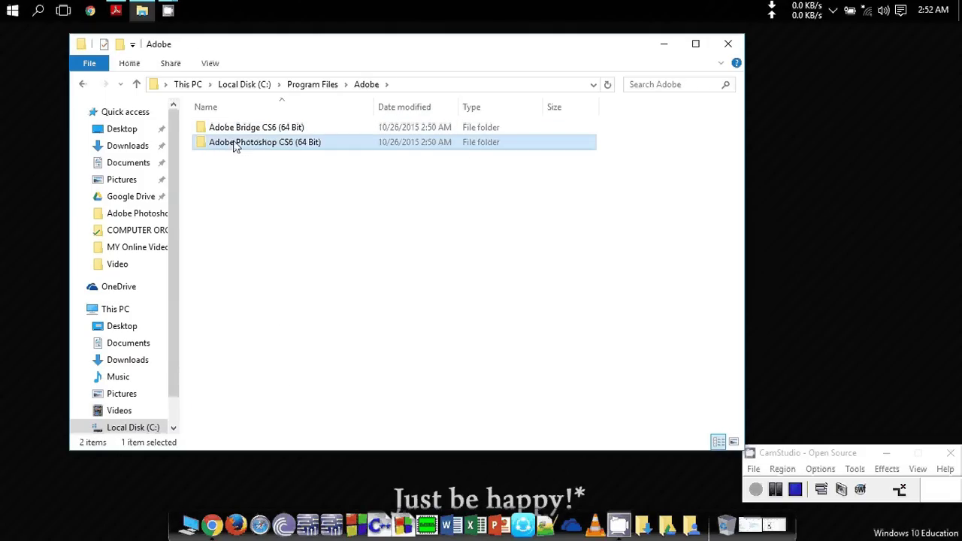
double_click(235, 146)
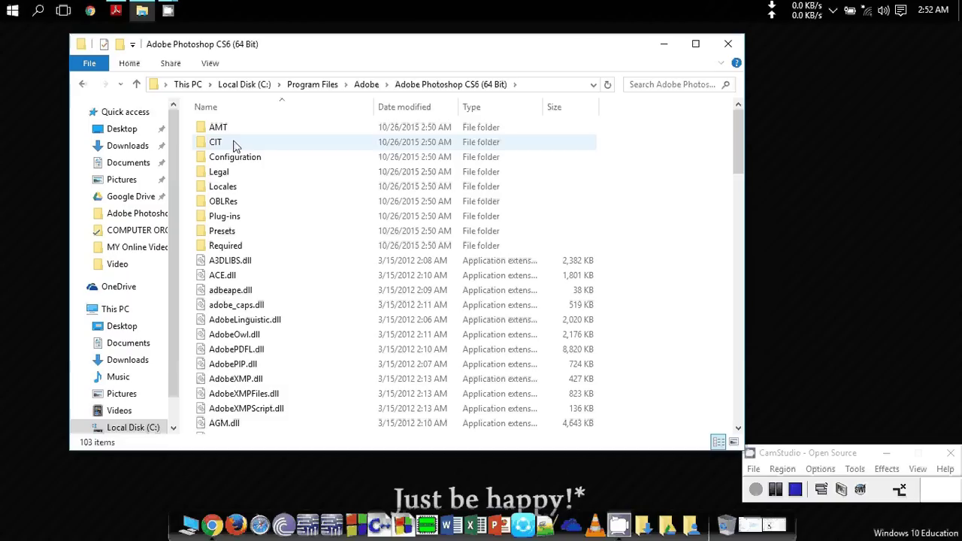
Paste the amtlib files there, replacing amtlib.dll with administrator permission
right_click(632, 254)
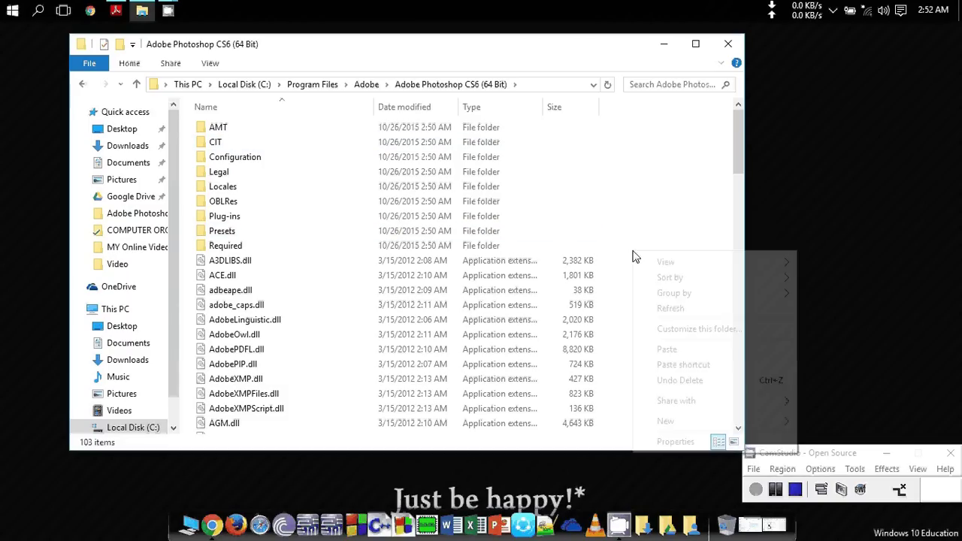
click(683, 355)
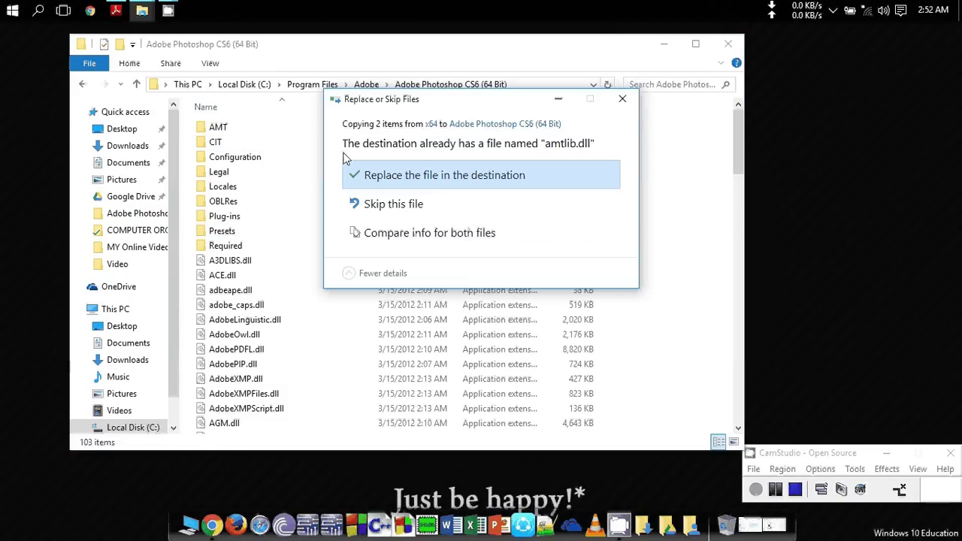
click(398, 175)
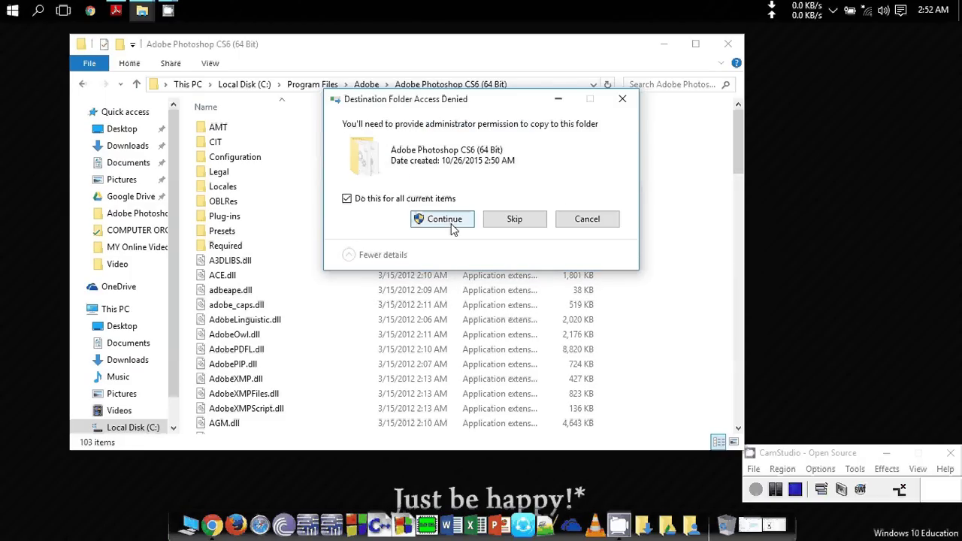
click(444, 218)
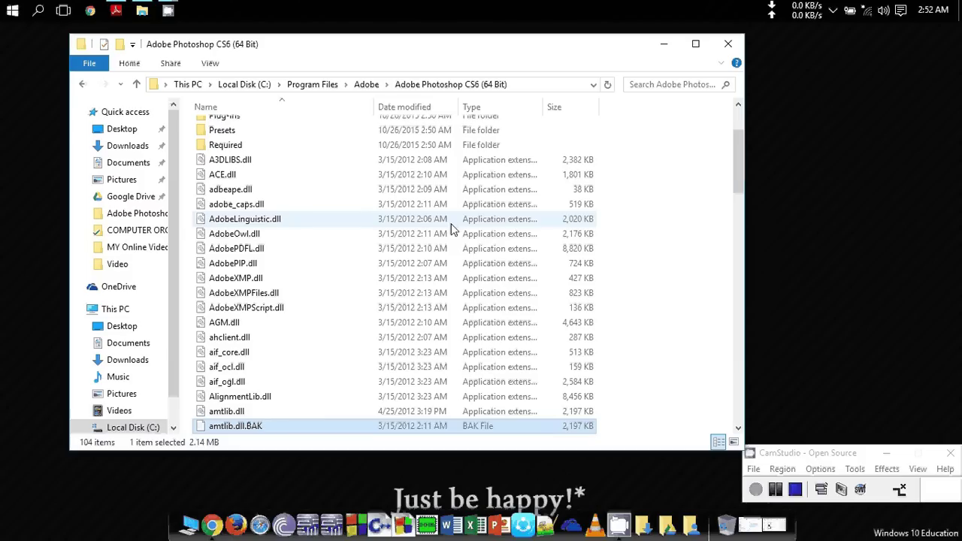
Refresh the program folder listing and scroll down to the Photoshop application entry
right_click(692, 217)
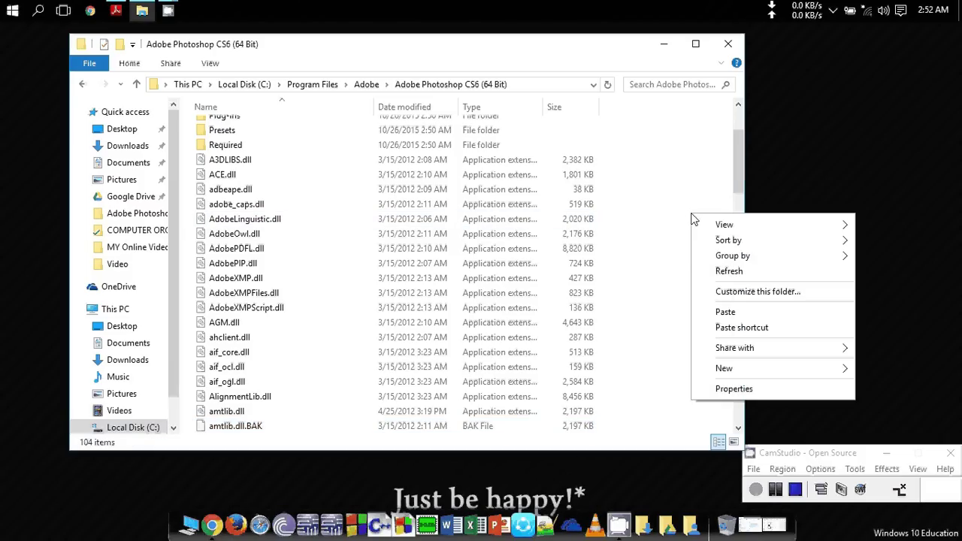
click(718, 274)
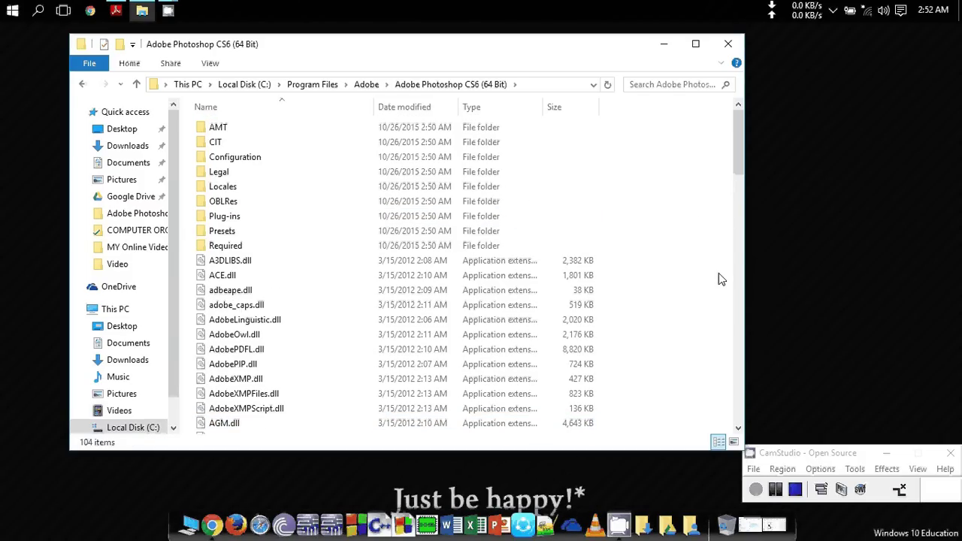
scroll(612, 438, down, 4)
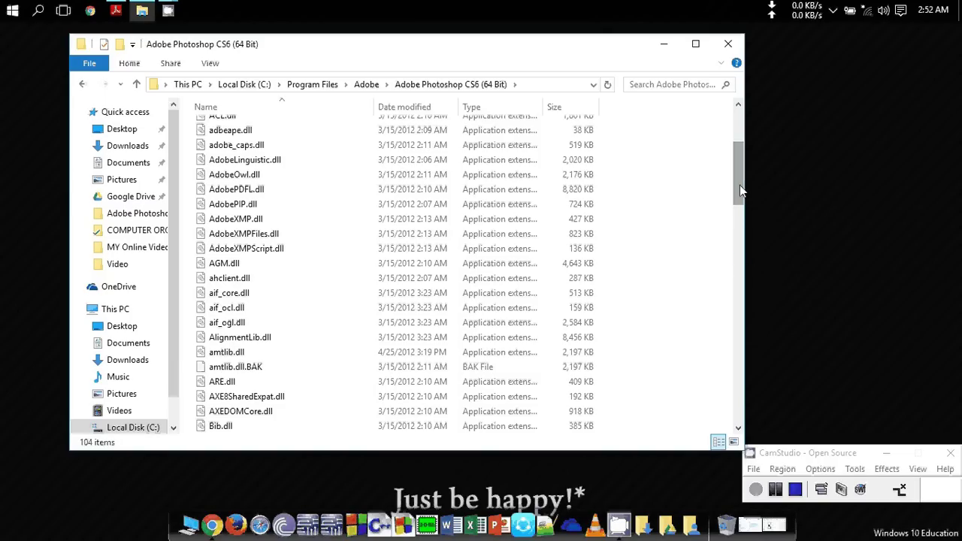
drag(740, 185, 732, 316)
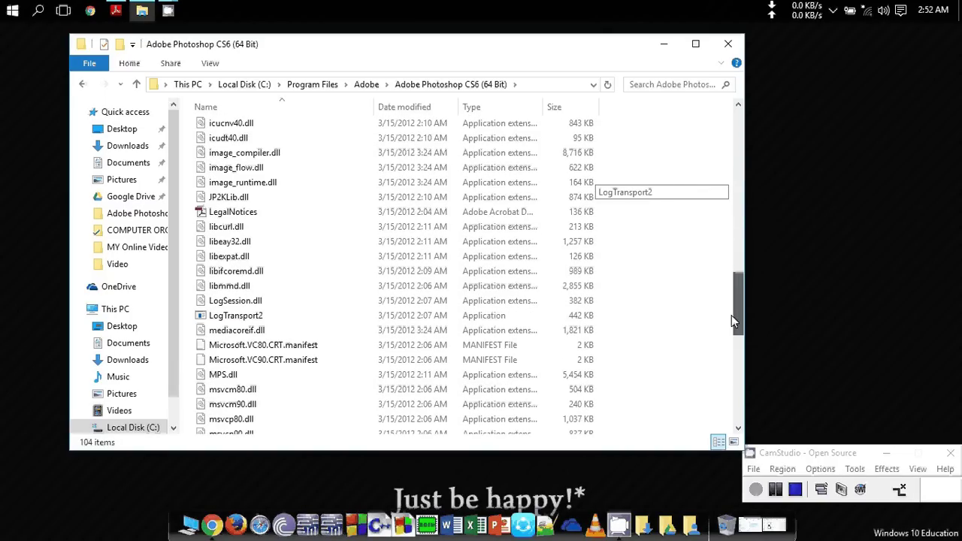
drag(732, 316, 735, 391)
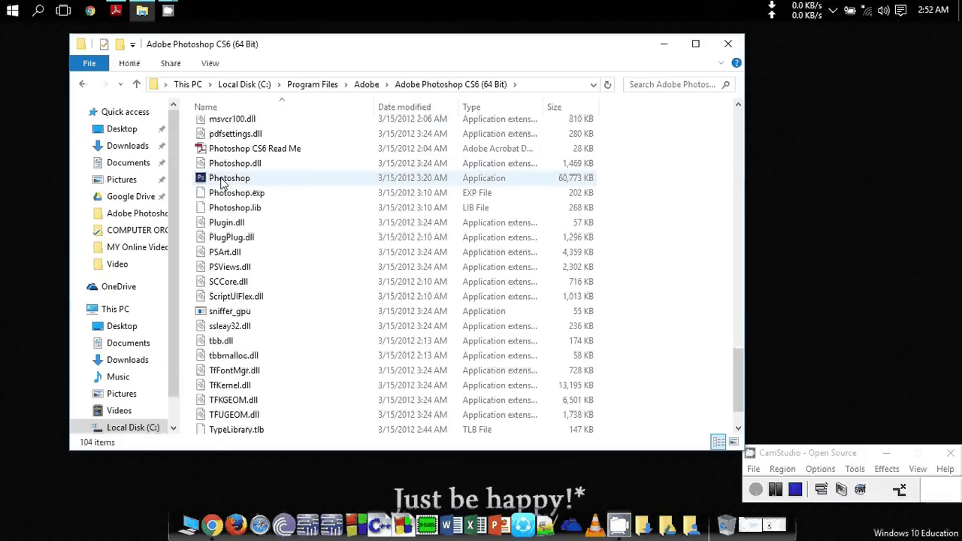
Launch Photoshop.exe, let its empty workspace load, then quit Photoshop
click(223, 183)
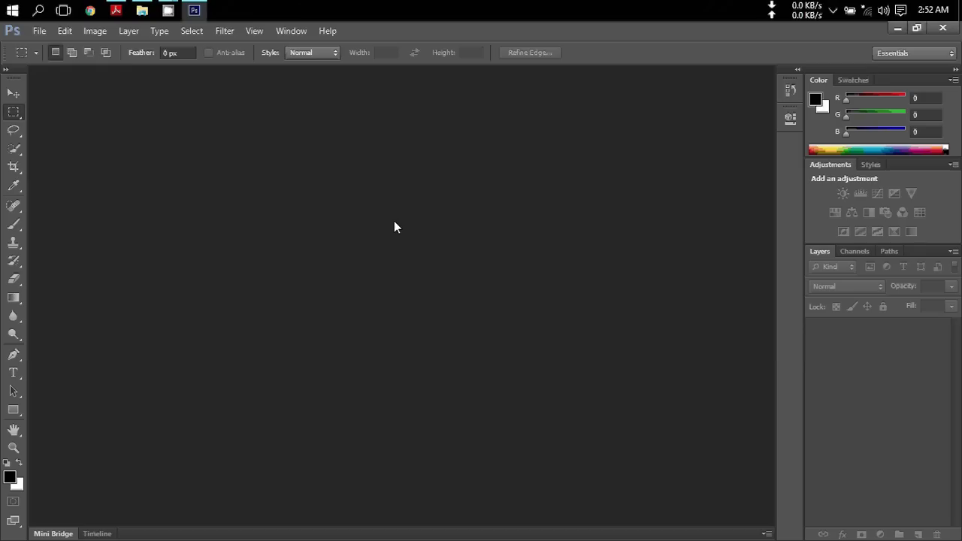
click(943, 28)
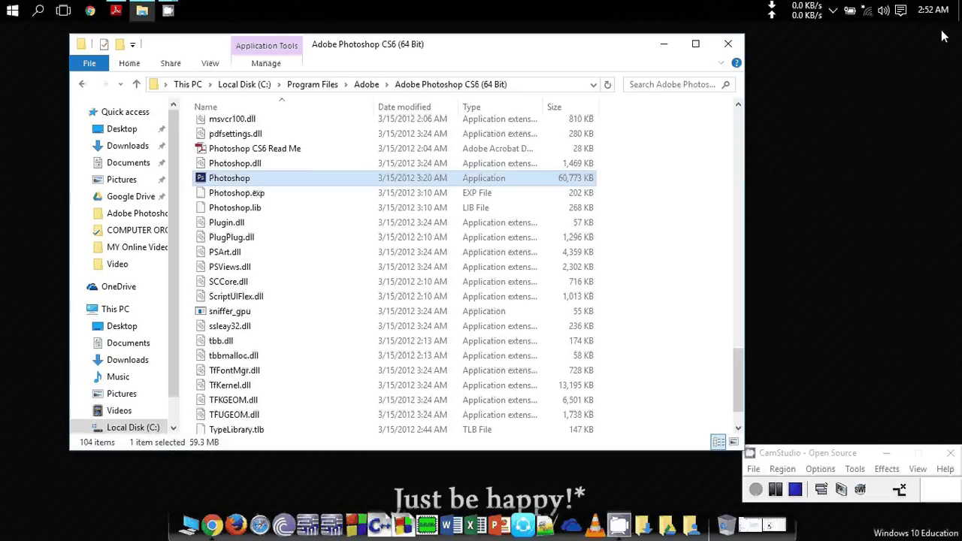
Close the File Explorer window showing the Photoshop CS6 program folder
click(729, 44)
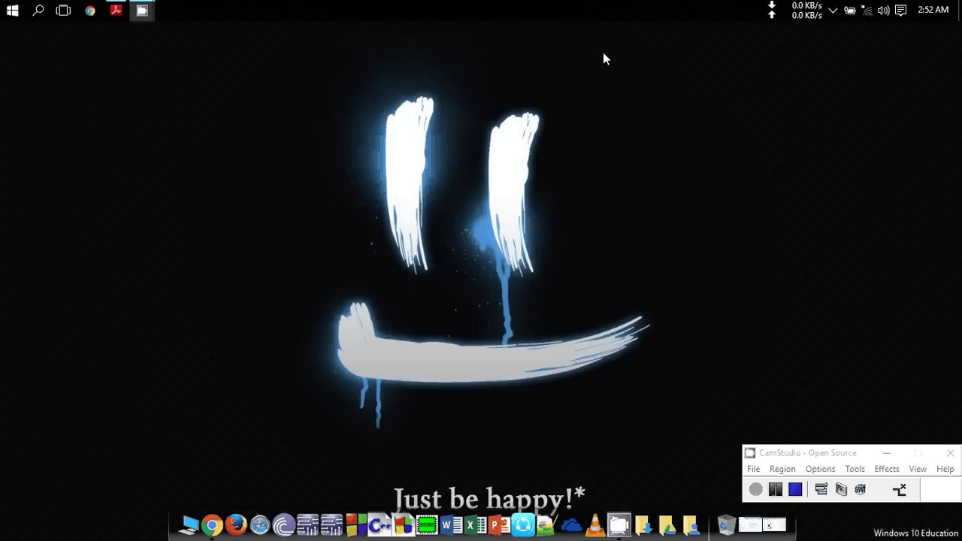